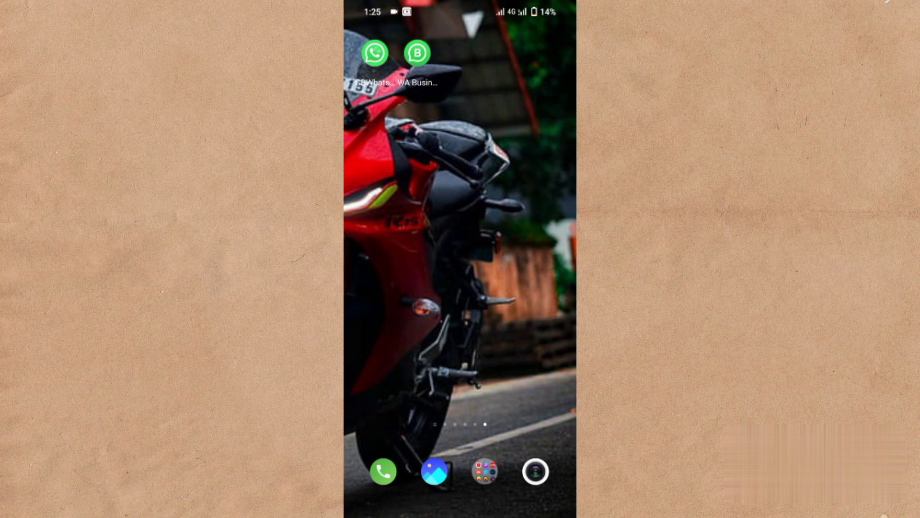
# Launch Google from the app drawer and bring up its search field with recent history.
pyautogui.moveTo(461, 383); pyautogui.dragTo(460, 144)
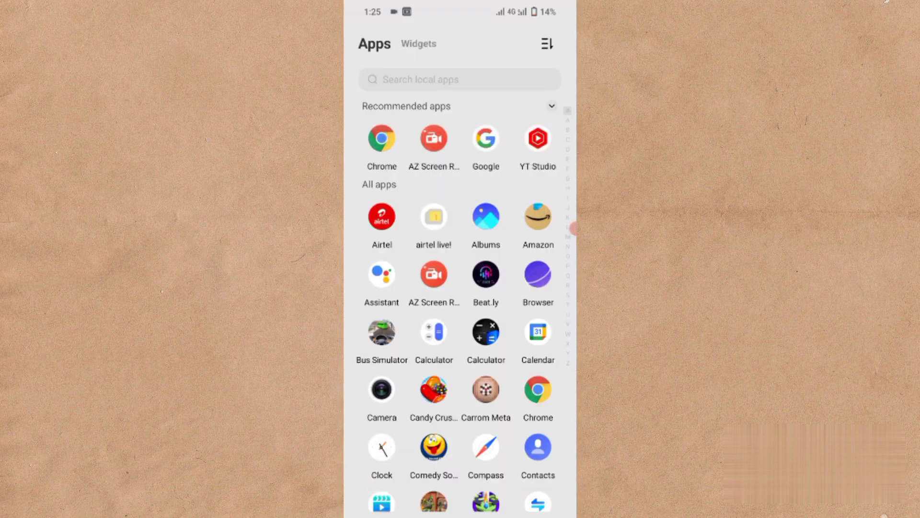
pyautogui.click(485, 139)
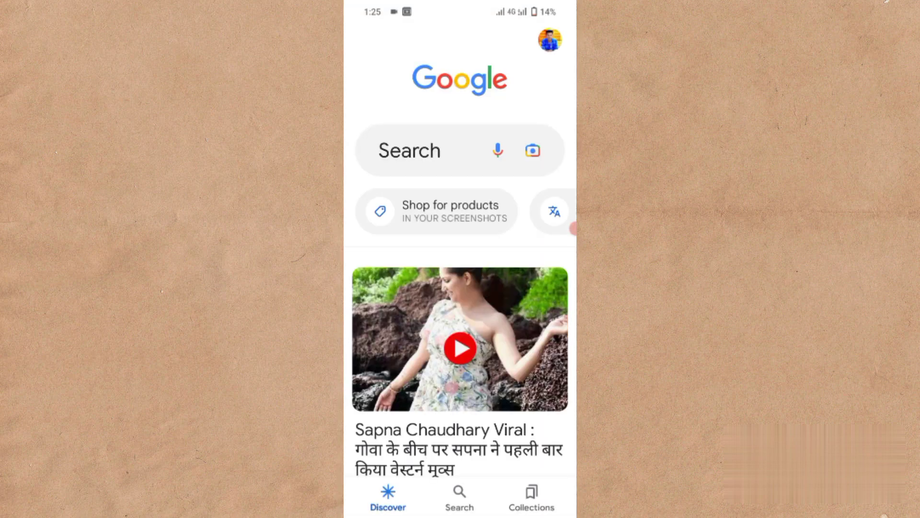
pyautogui.click(410, 150)
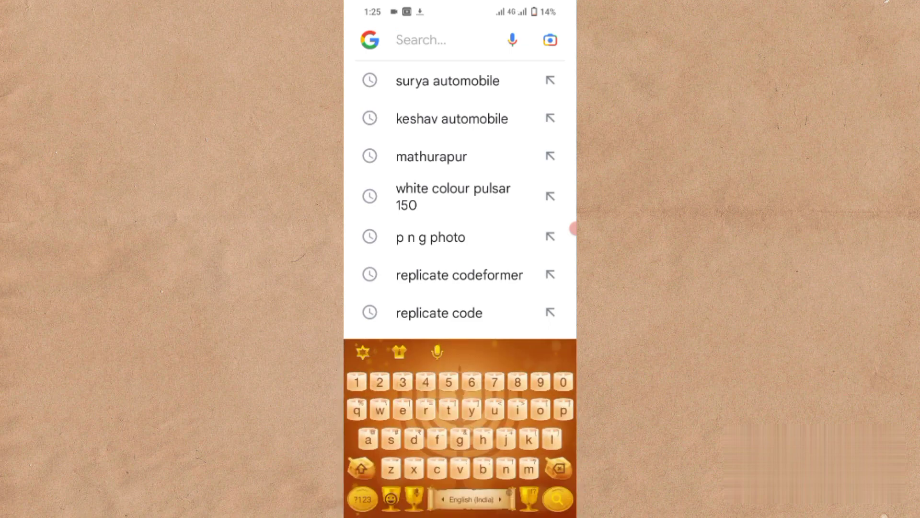
# Enter 'Age' and pick the 'age calculator' suggestion to run the search.
pyautogui.click(362, 469)
pyautogui.write('Age')
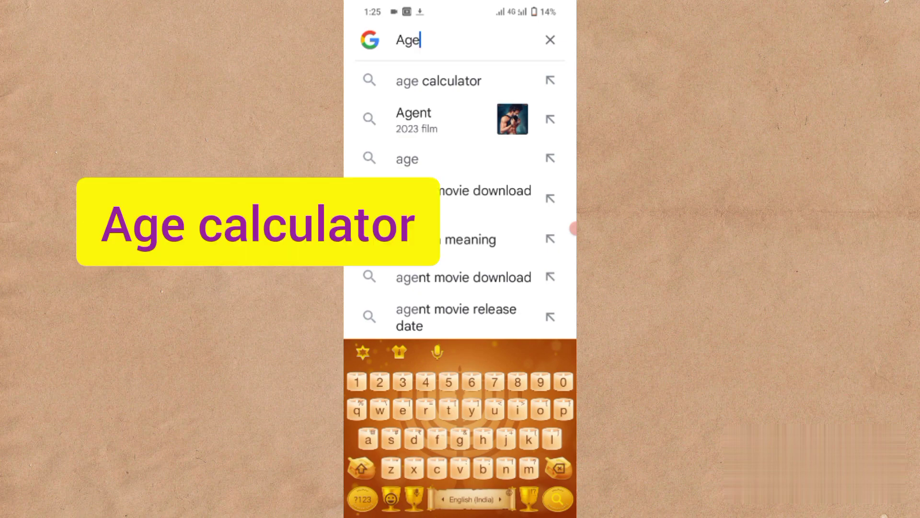
pyautogui.click(438, 80)
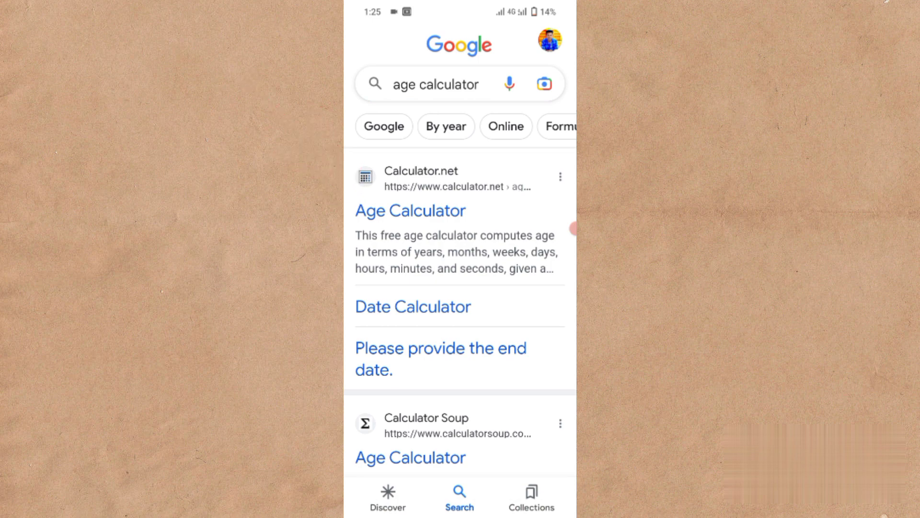
# Open the Calculator.net 'Age Calculator' search result.
pyautogui.click(574, 229)
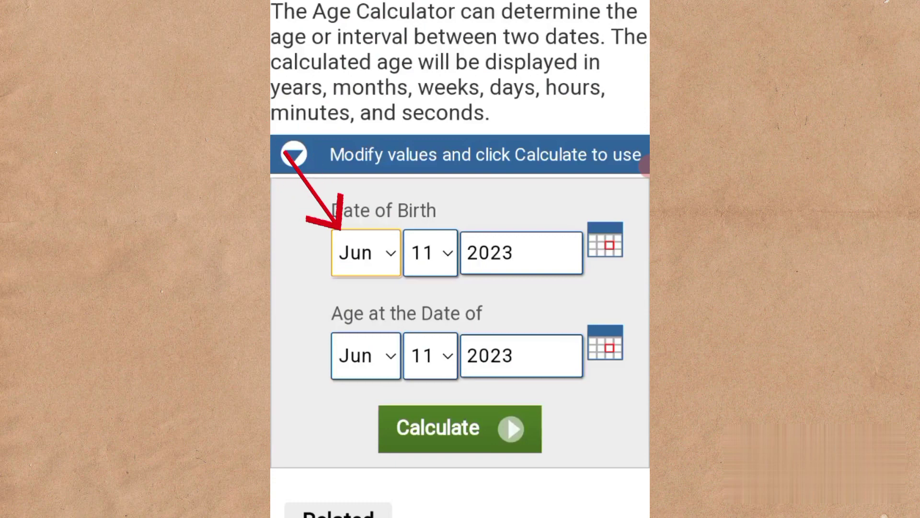
# Pick Apr from the birth-month dropdown and 4 from the birth-day dropdown.
pyautogui.click(365, 253)
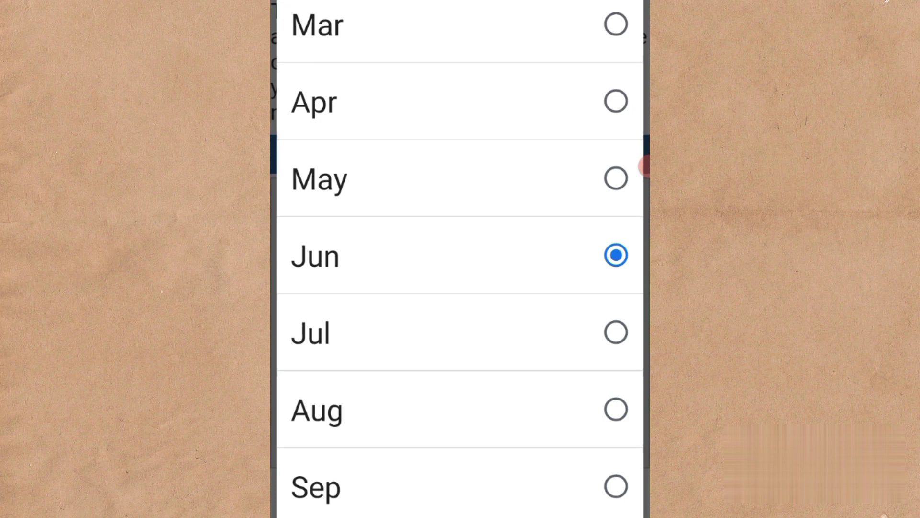
pyautogui.click(461, 102)
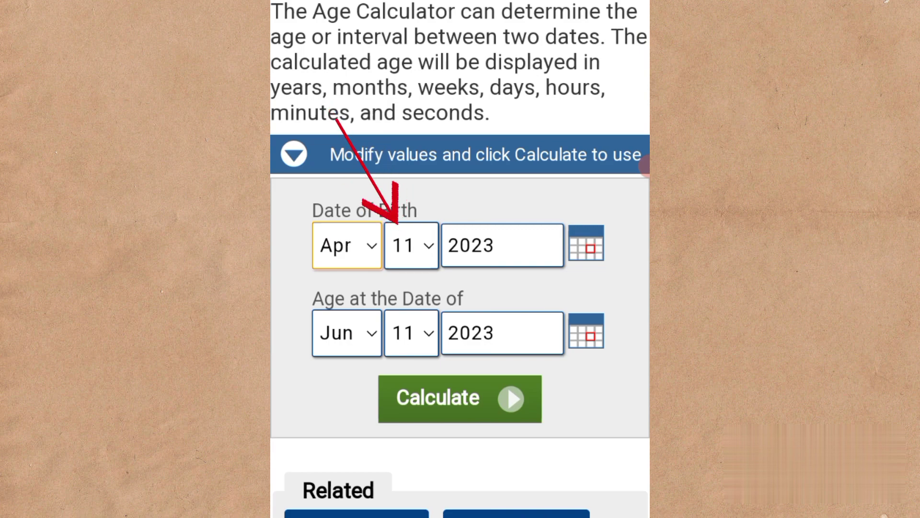
pyautogui.click(412, 245)
pyautogui.scroll(5, 461, 259)
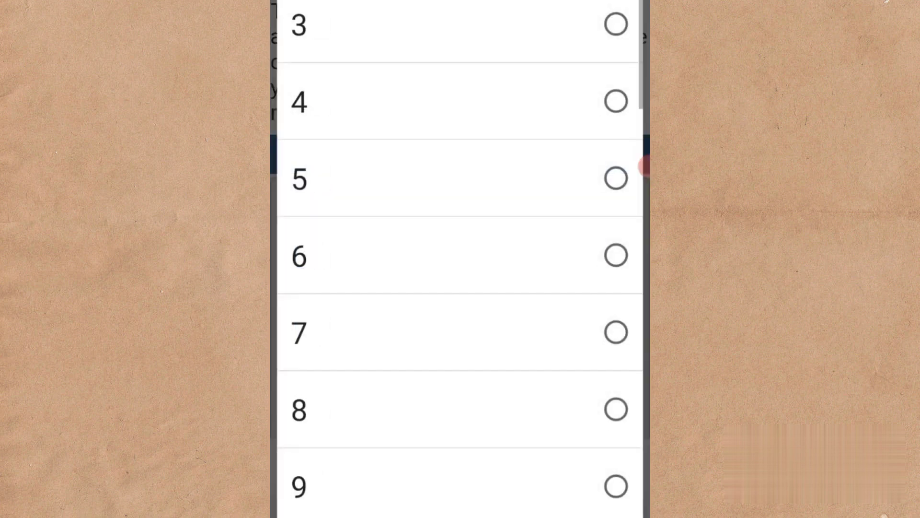
pyautogui.scroll(-5, 460, 259)
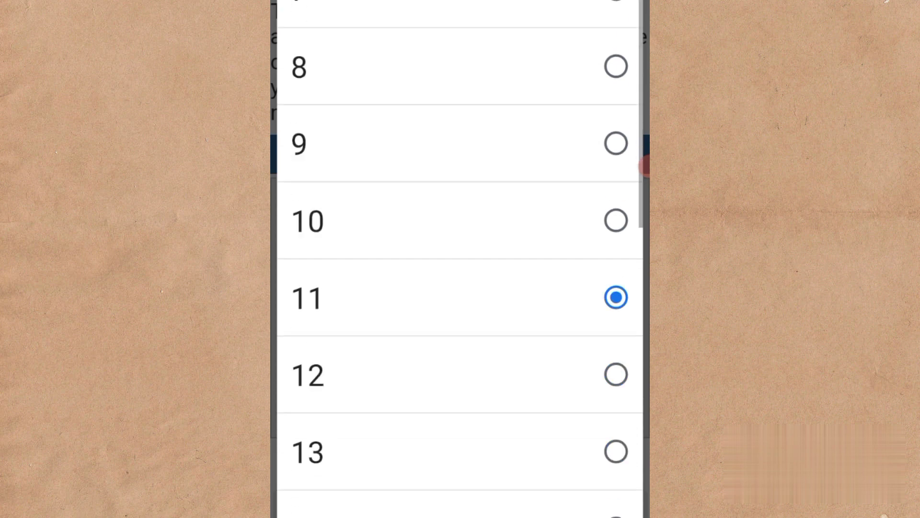
pyautogui.scroll(-10, 460, 258)
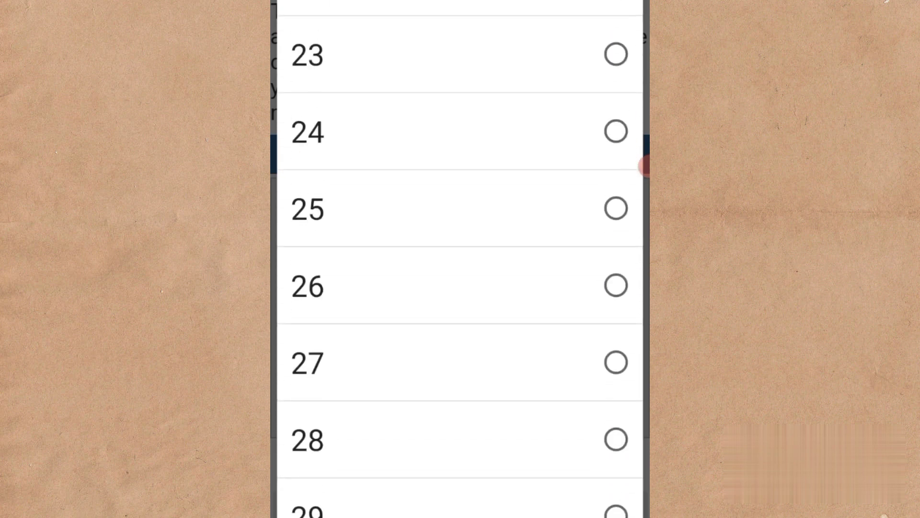
pyautogui.scroll(2, 460, 259)
pyautogui.scroll(6, 460, 259)
pyautogui.scroll(6, 460, 259)
pyautogui.scroll(4, 460, 259)
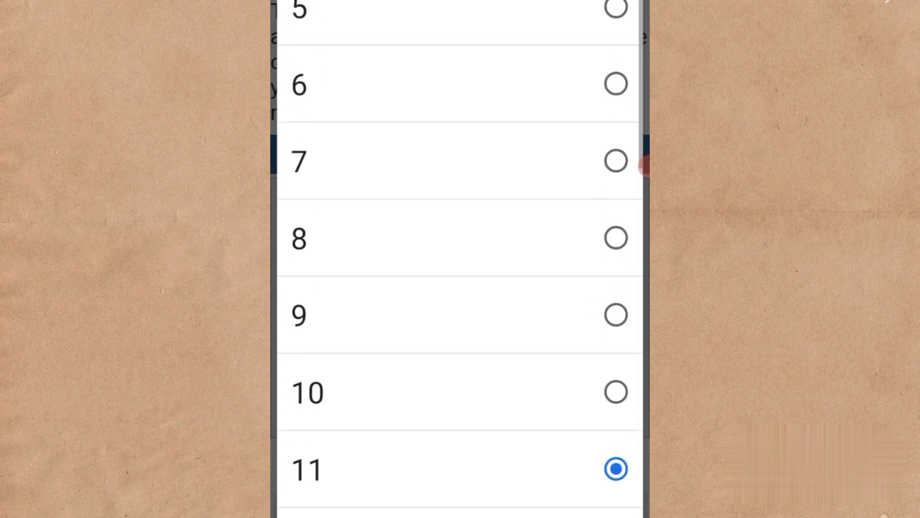
pyautogui.scroll(2, 461, 259)
pyautogui.scroll(1, 460, 259)
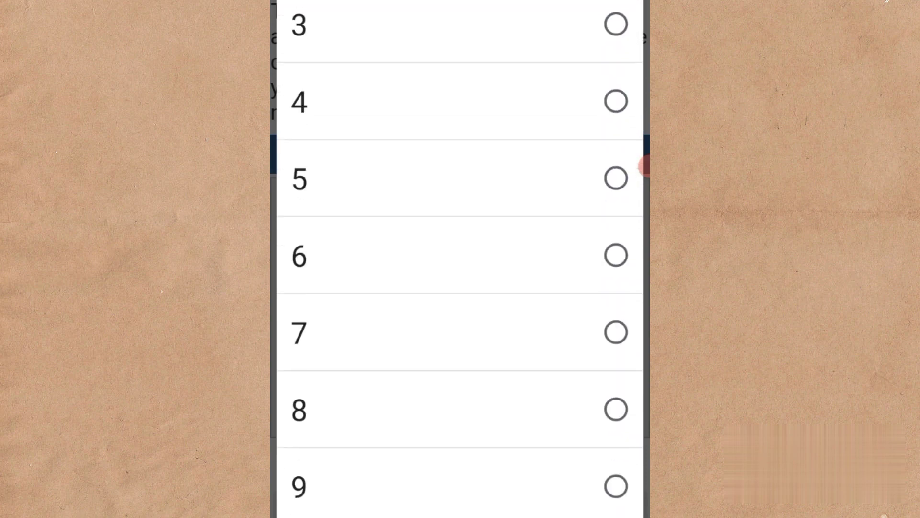
pyautogui.click(460, 101)
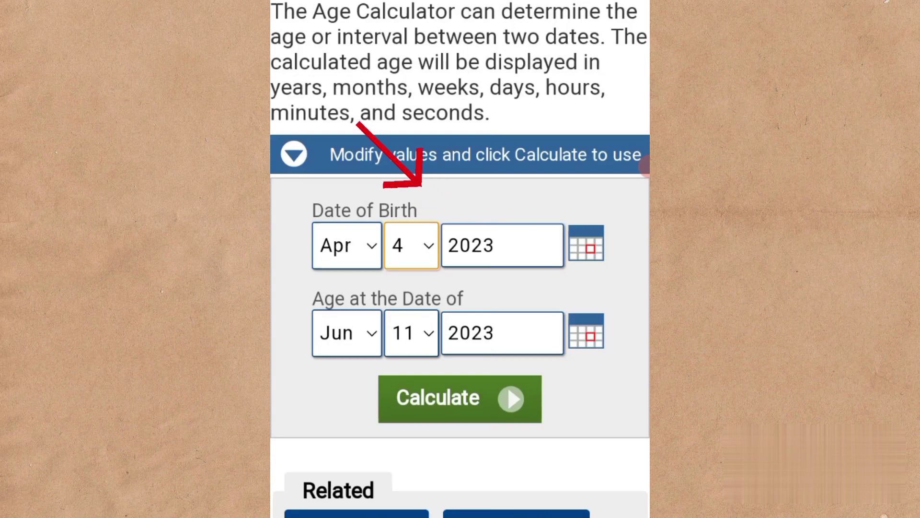
# Replace the birth year 2023 with 2000 in the Date of Birth field.
pyautogui.click(495, 245)
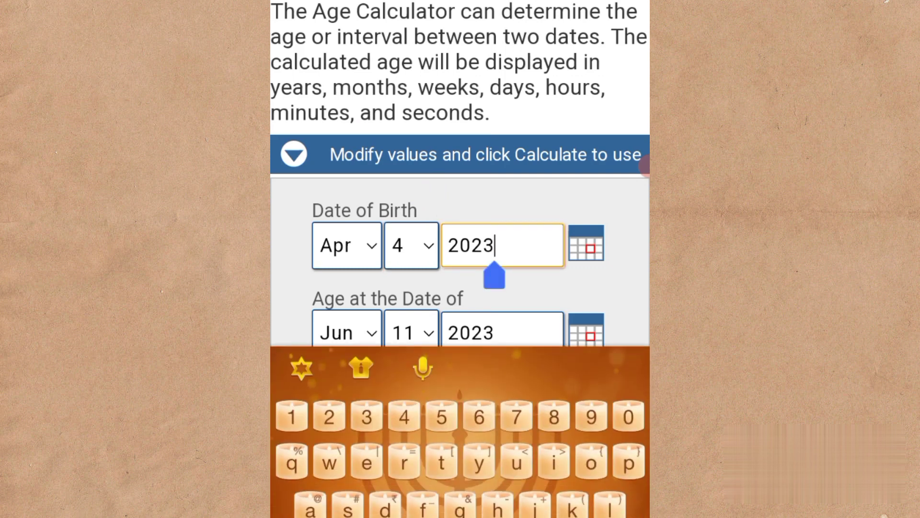
pyautogui.press('BackSpace')
pyautogui.press('BackSpace')
pyautogui.press('BackSpace')
pyautogui.press('BackSpace')
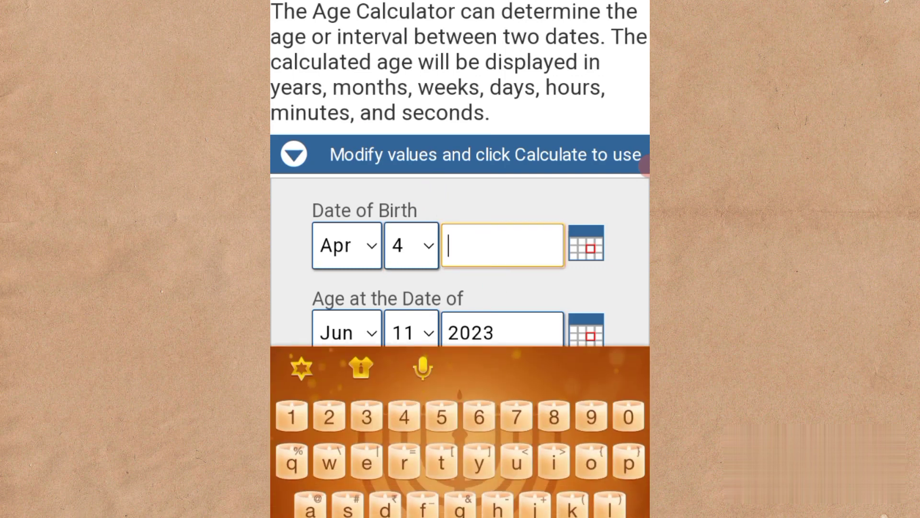
pyautogui.write('2')
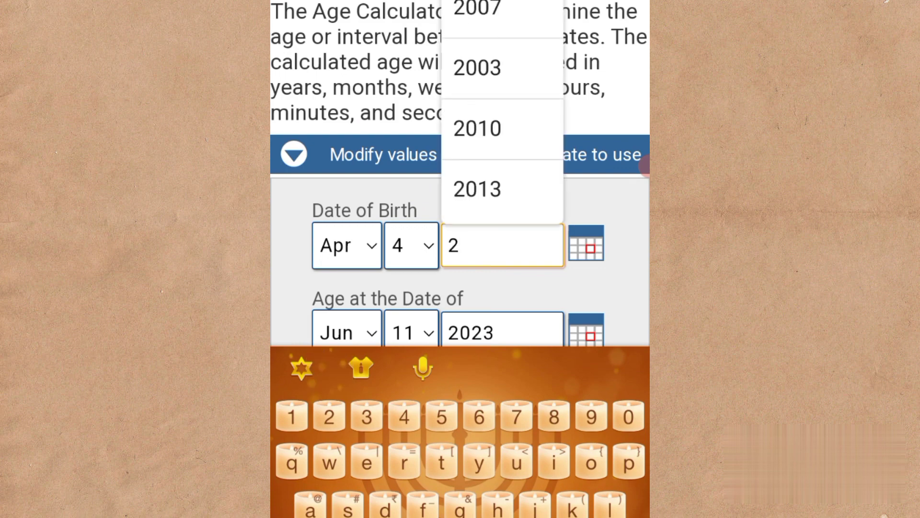
pyautogui.write('000')
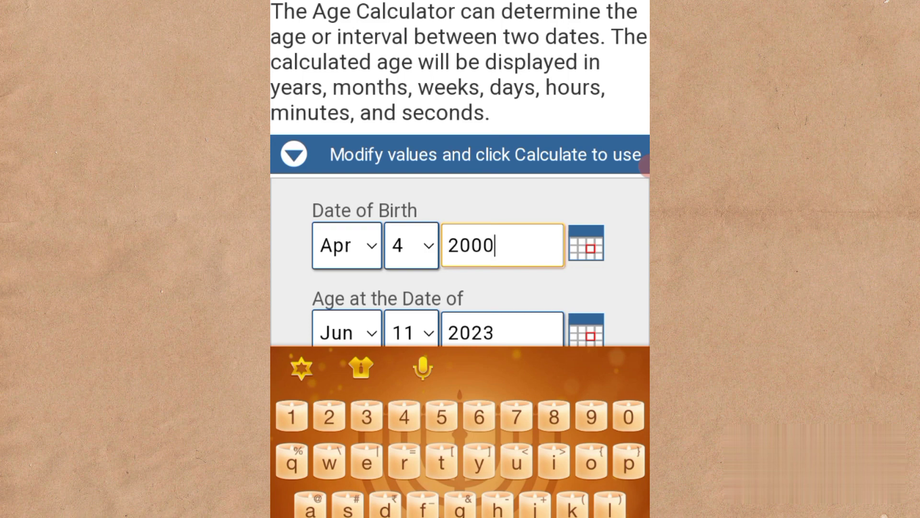
pyautogui.scroll(-3, 461, 173)
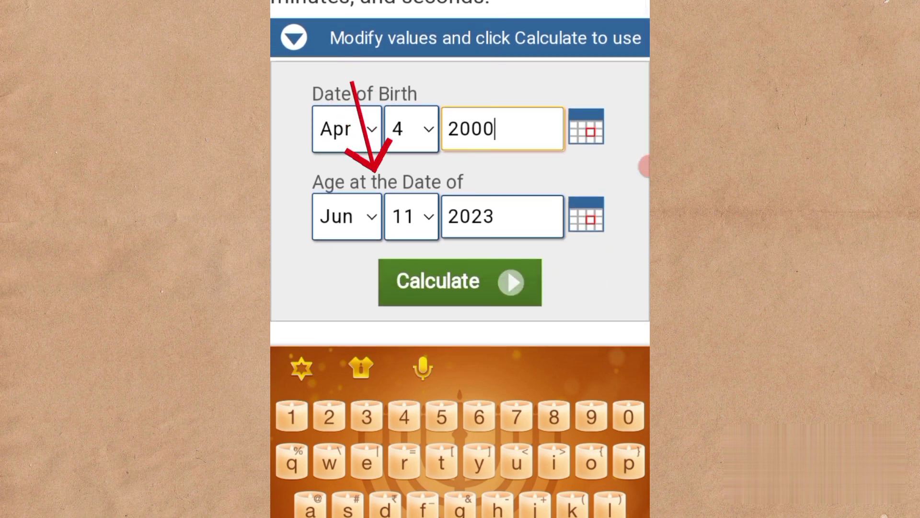
# Dismiss the on-screen keyboard to reveal the completed Apr 4 2000 / Jun 11 2023 form.
pyautogui.press('Escape')
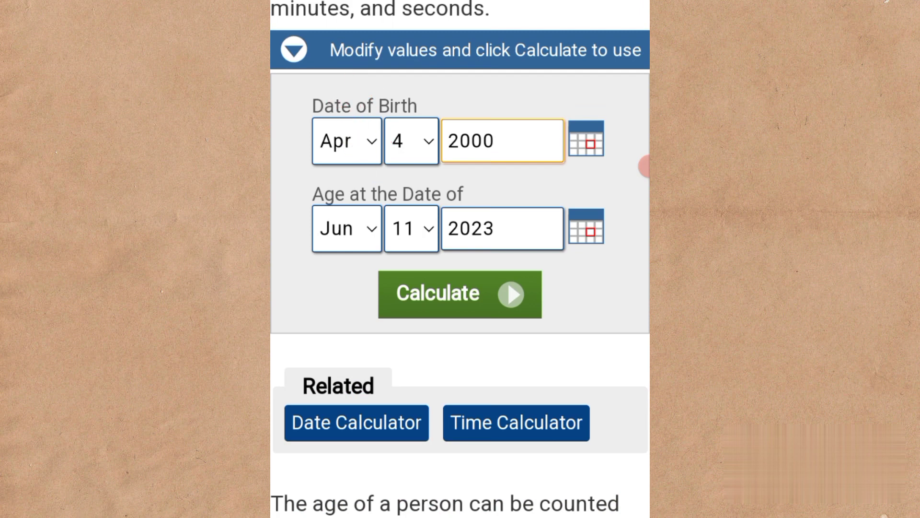